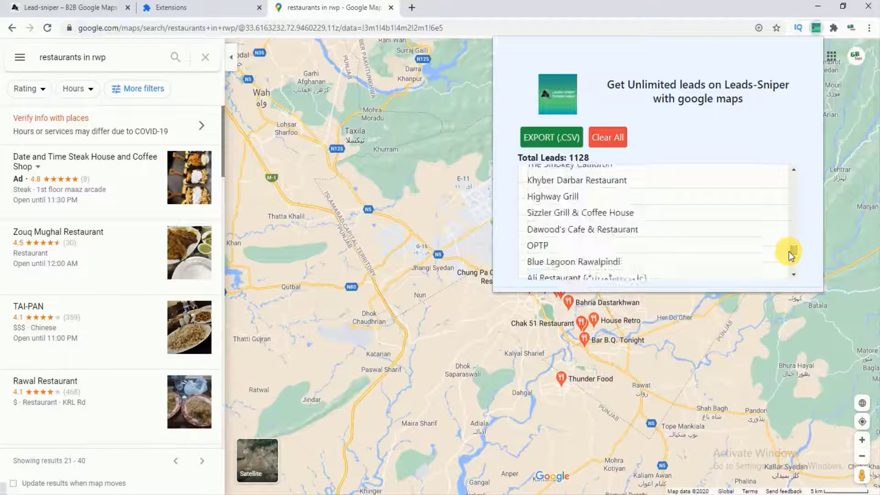
# Step: Export the 1128 restaurant leads to googlemaps_leads CSV and open the download in Excel
pyautogui.click(550, 146)
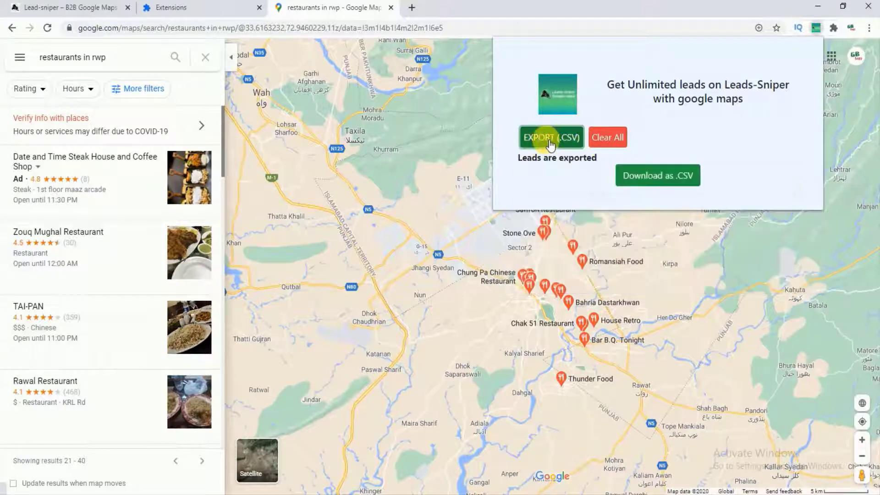
pyautogui.click(639, 178)
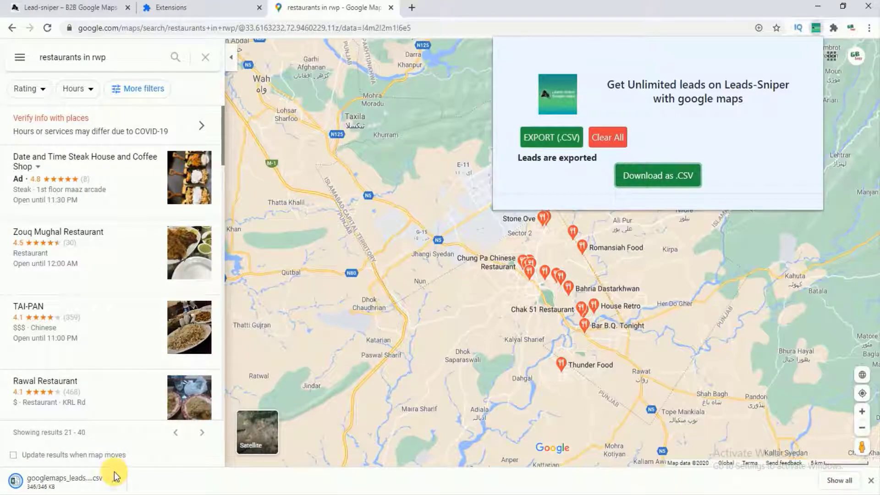
pyautogui.click(69, 479)
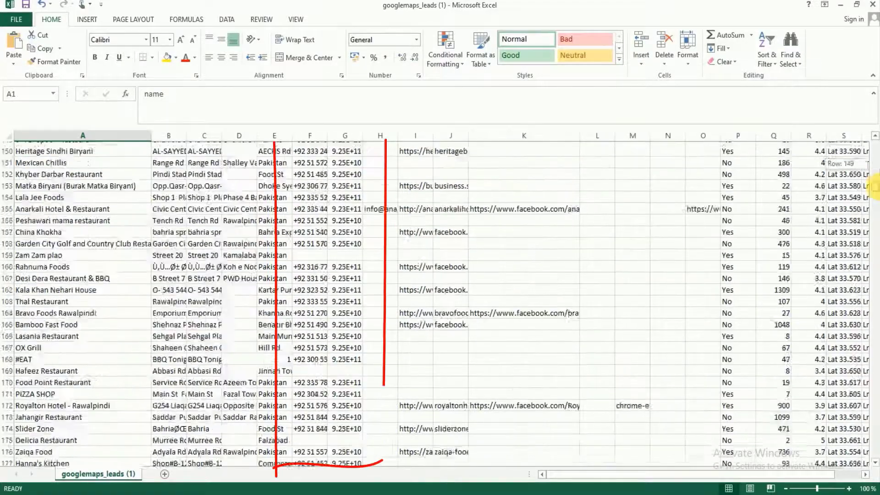
# Step: Scroll through the googlemaps_leads sheet down to row 177
pyautogui.scroll(-10, 440, 302)
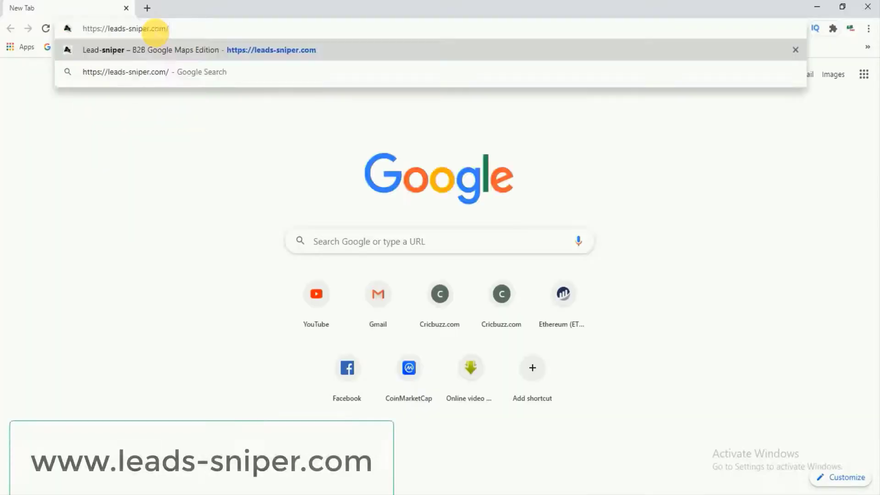
# Step: Download the Leads-Sniper-04-05-2020 zip from leads-sniper.com and show it in its folder
pyautogui.press('Return')
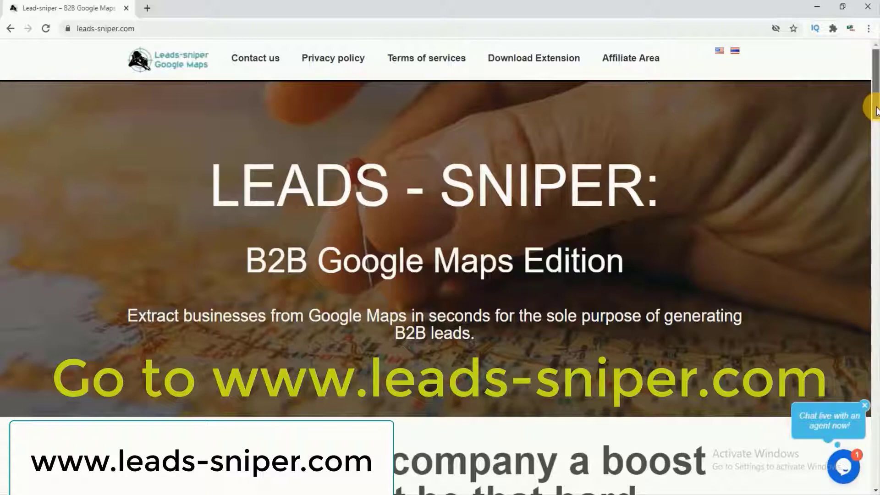
pyautogui.moveTo(875, 110); pyautogui.dragTo(871, 321)
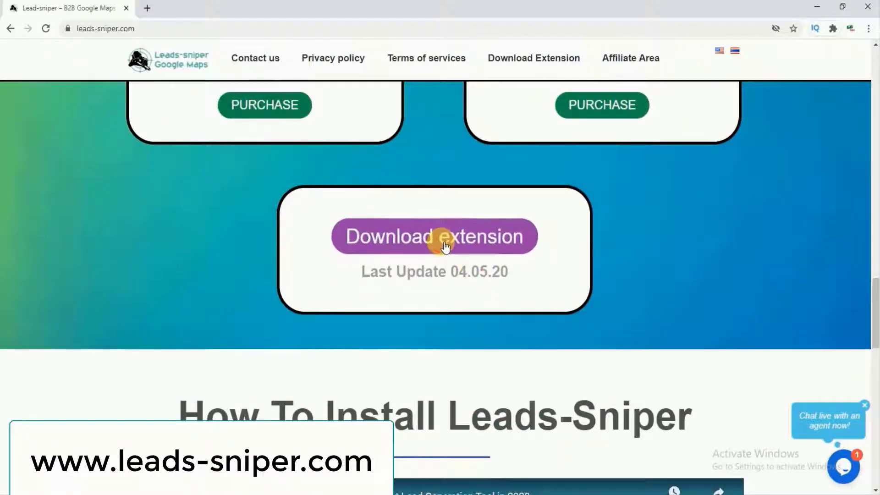
pyautogui.click(445, 245)
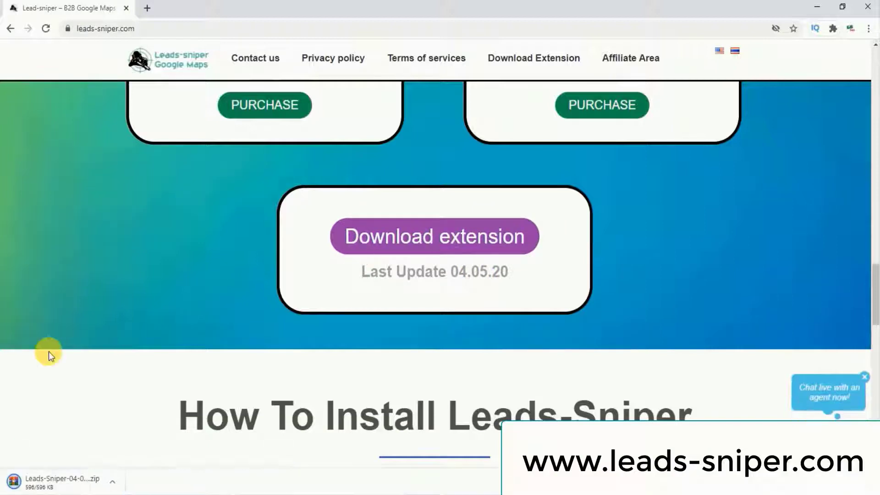
pyautogui.click(113, 481)
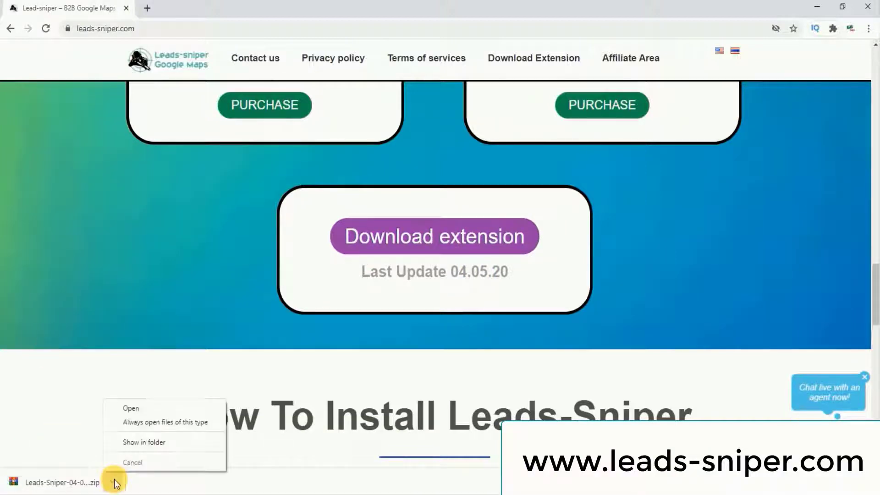
pyautogui.click(129, 441)
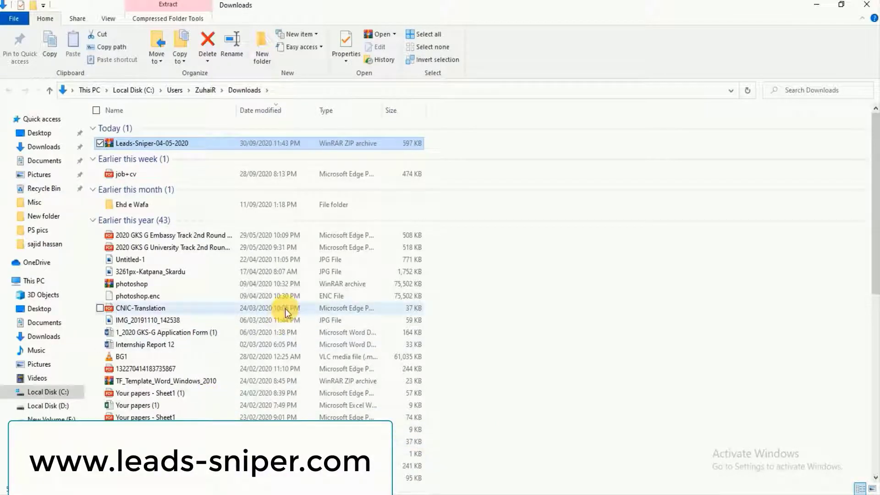
# Step: Extract the Leads-Sniper-04-05-2020 zip in place with Extract Here
pyautogui.rightClick(214, 145)
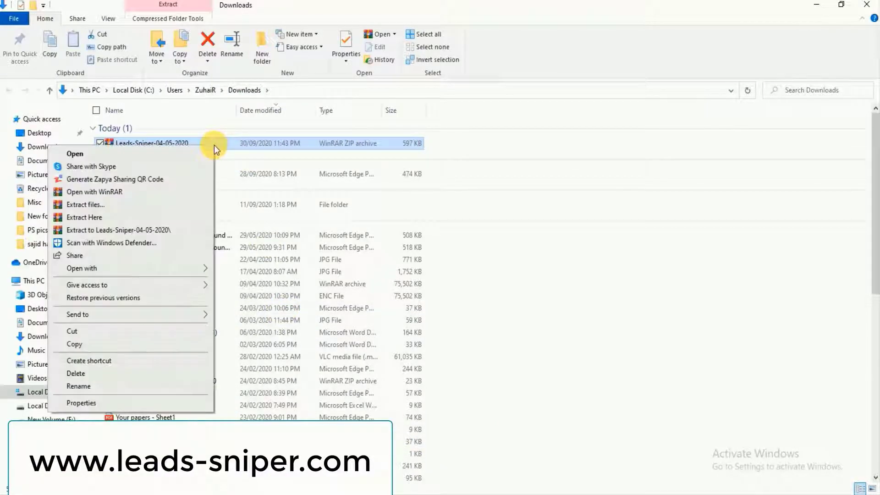
pyautogui.click(170, 218)
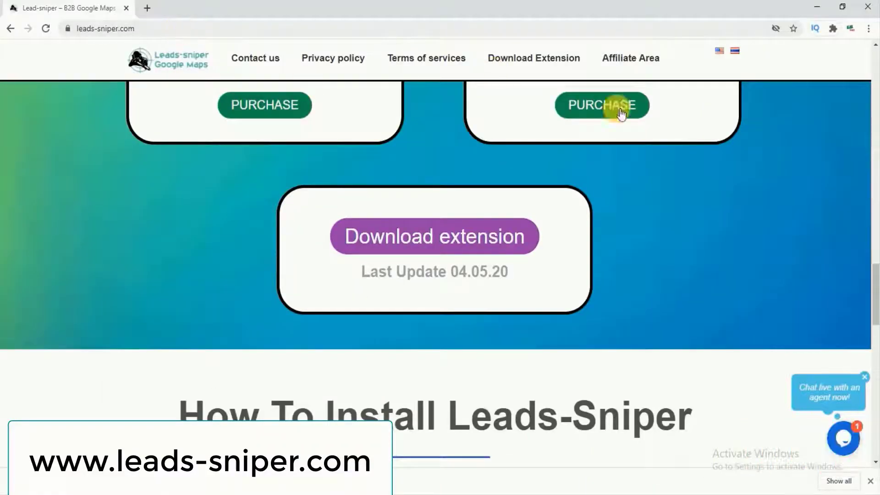
# Step: Open Chrome's Extensions page from More tools in the main menu
pyautogui.click(868, 30)
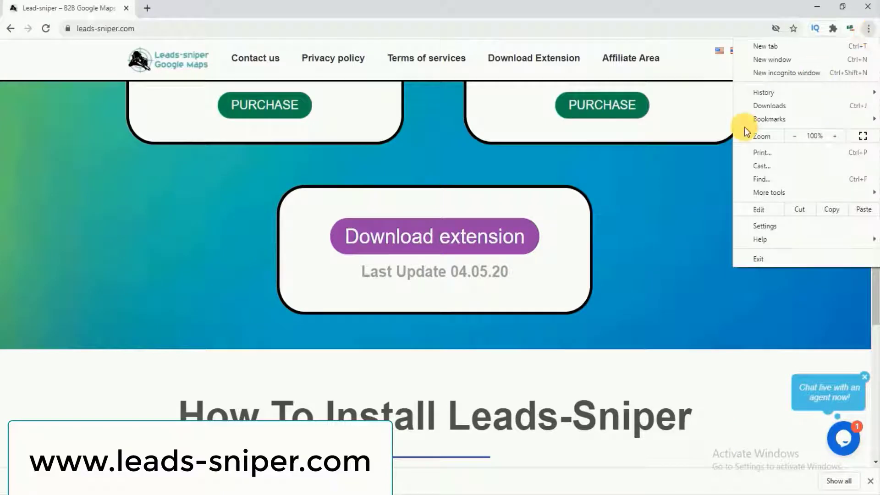
pyautogui.moveTo(764, 189)
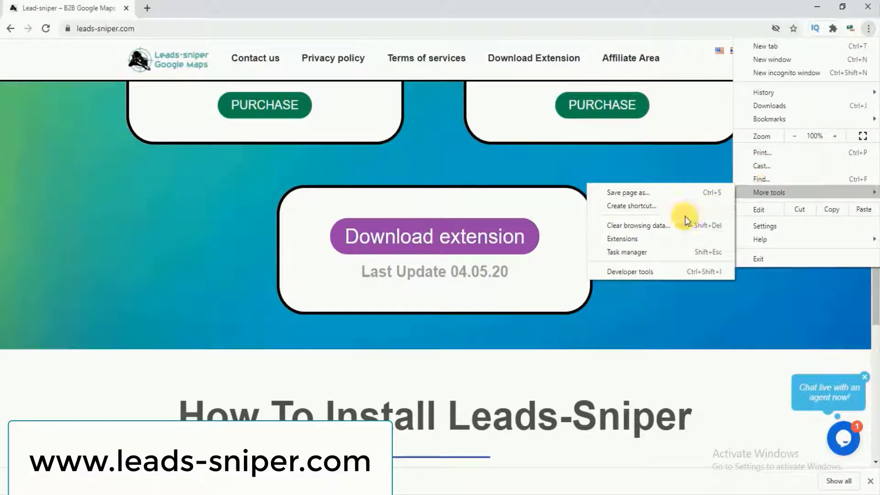
pyautogui.click(660, 237)
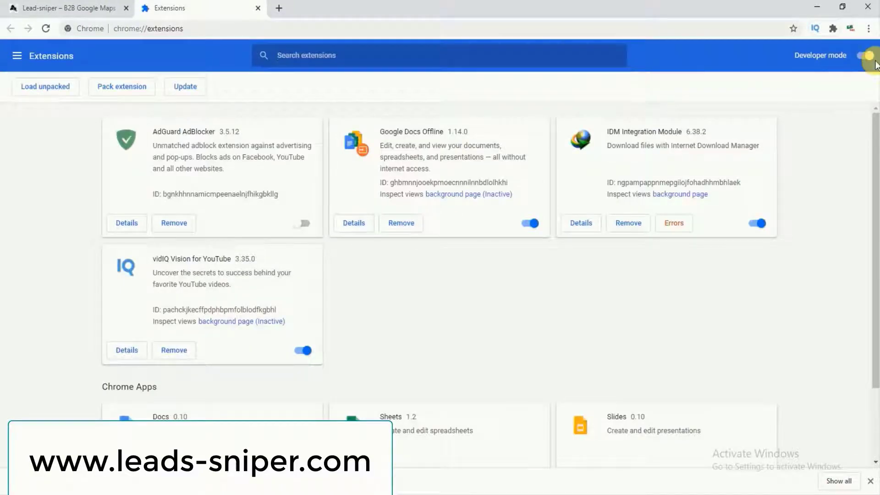
# Step: With Developer mode on, load unpacked Leads-Sniper from Leads-Sniper - encrypted > Installation File
pyautogui.click(865, 56)
pyautogui.click(865, 56)
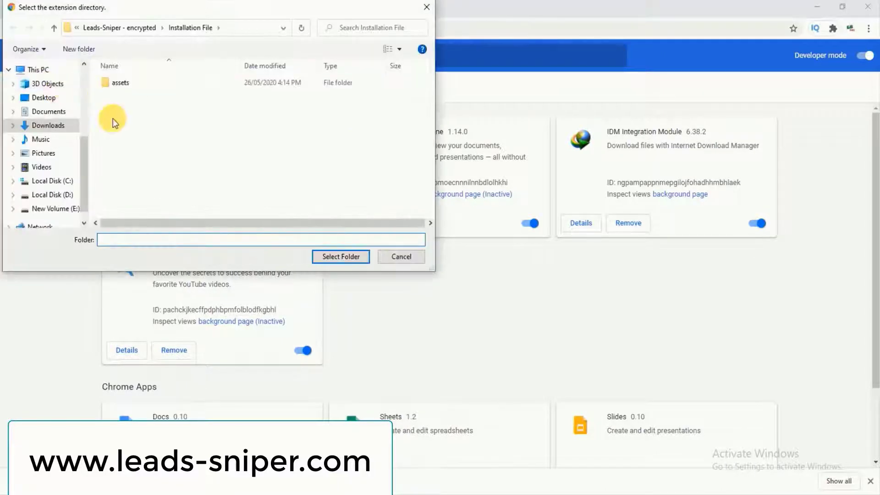
pyautogui.click(51, 125)
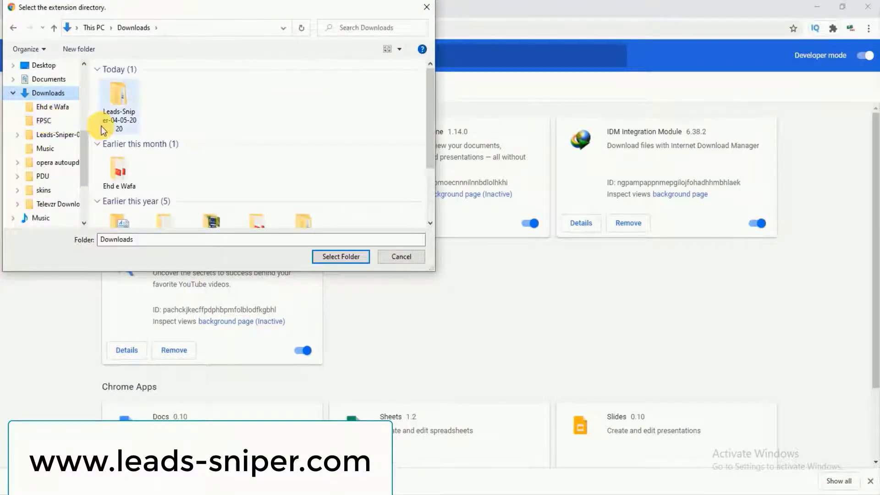
pyautogui.click(115, 115)
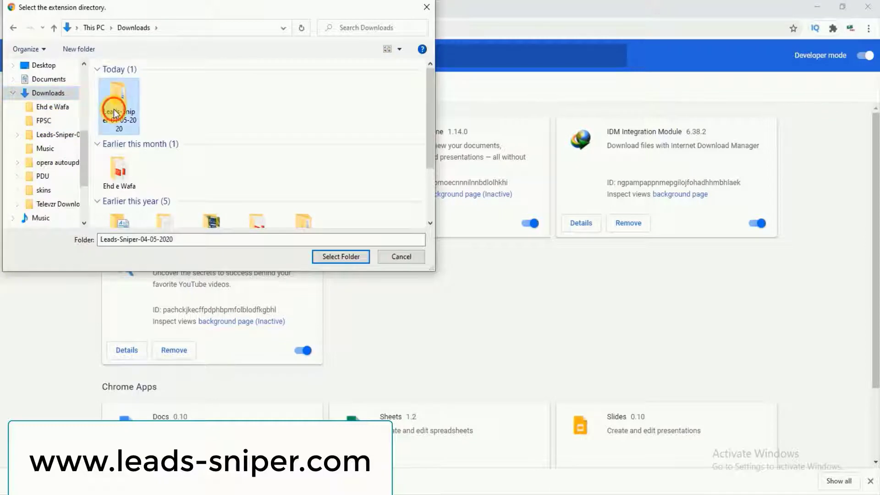
pyautogui.doubleClick(115, 114)
pyautogui.click(142, 85)
pyautogui.doubleClick(143, 84)
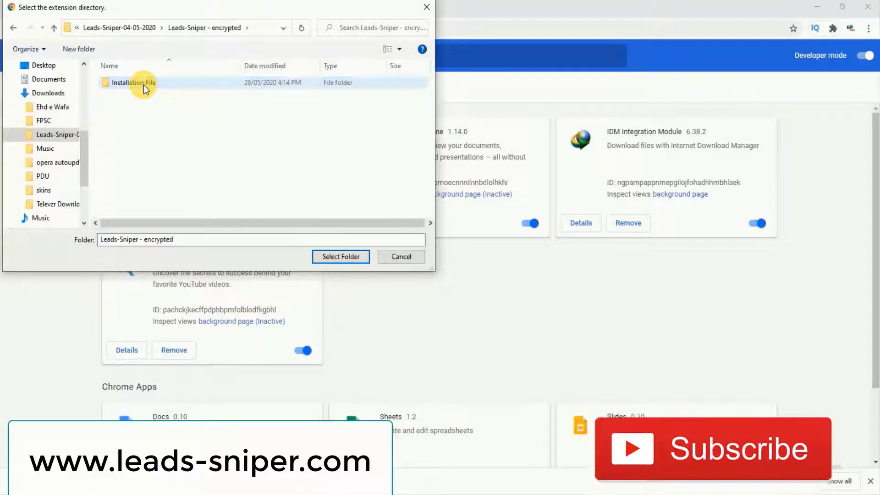
pyautogui.click(140, 85)
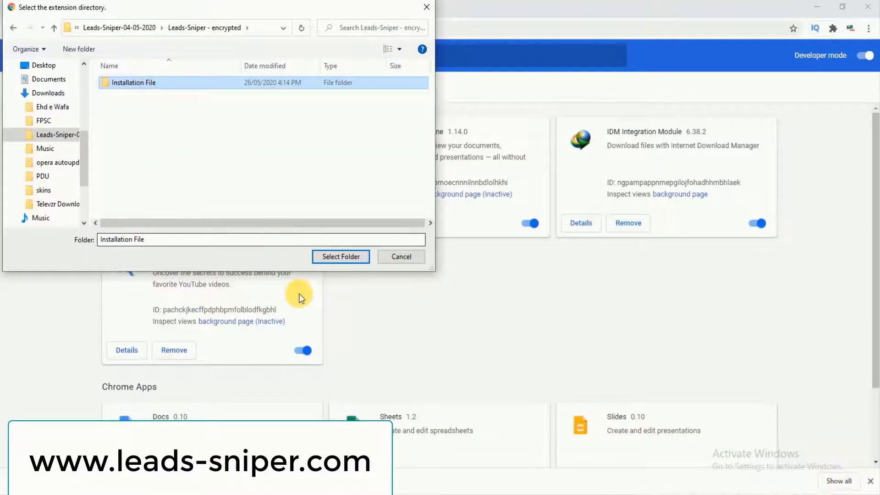
pyautogui.click(347, 258)
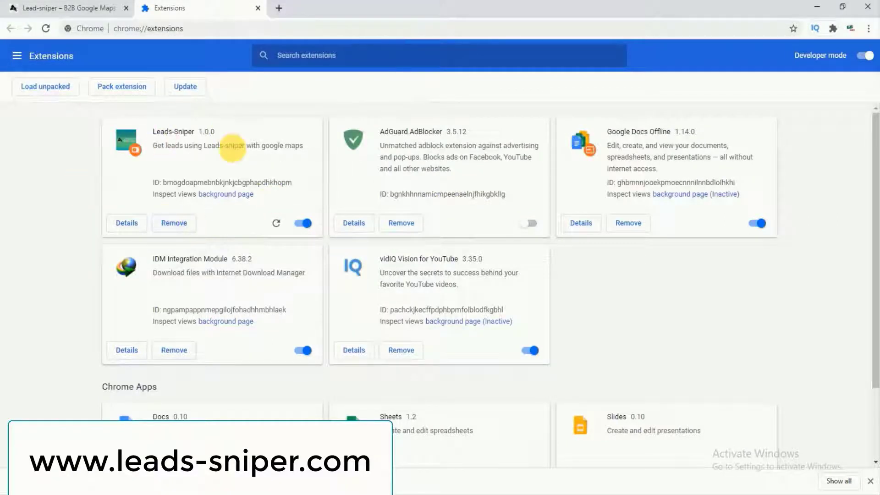
# Step: Open google.com/maps in a new tab and search for 'restaurants in rwp'
pyautogui.click(279, 8)
pyautogui.write('google.com/maps')
pyautogui.press('Return')
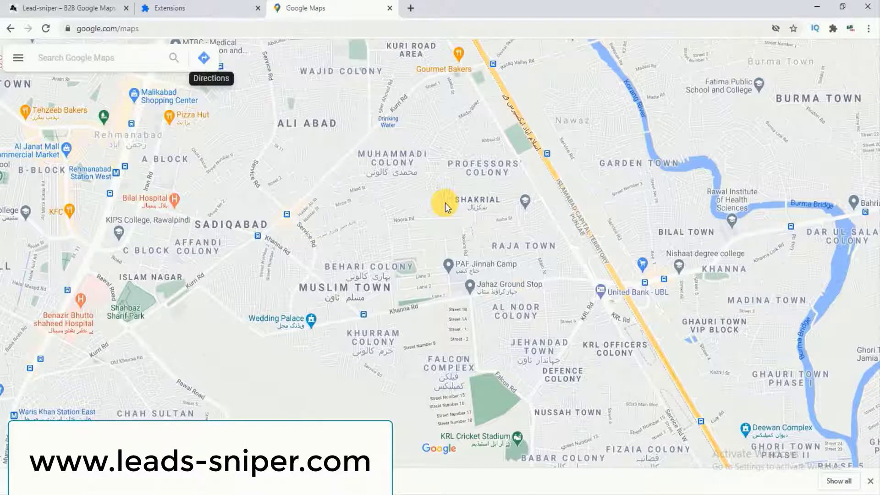
pyautogui.click(90, 67)
pyautogui.write('restaurants in rwp')
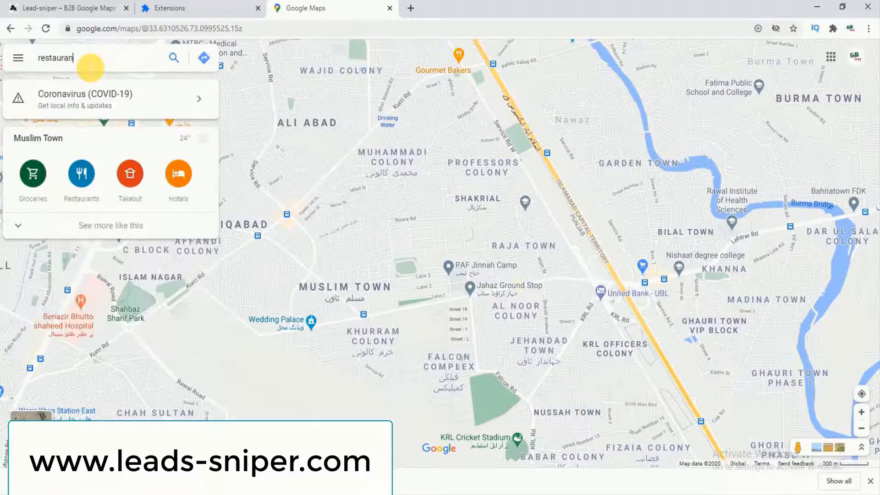
pyautogui.press('Return')
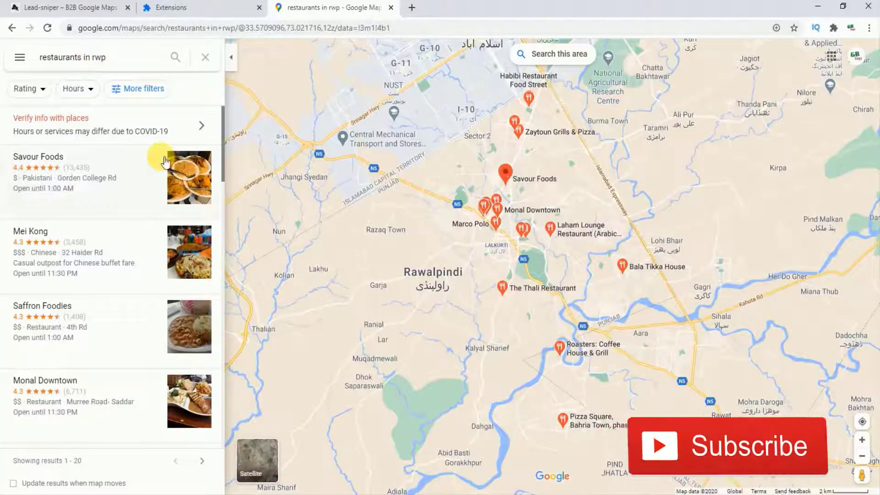
# Step: Page through the restaurant results with Next until the last page
pyautogui.click(202, 461)
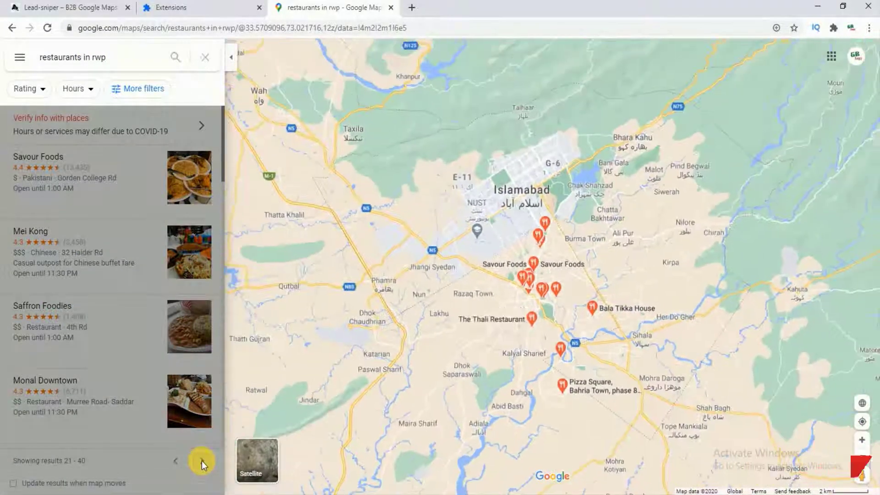
pyautogui.click(201, 463)
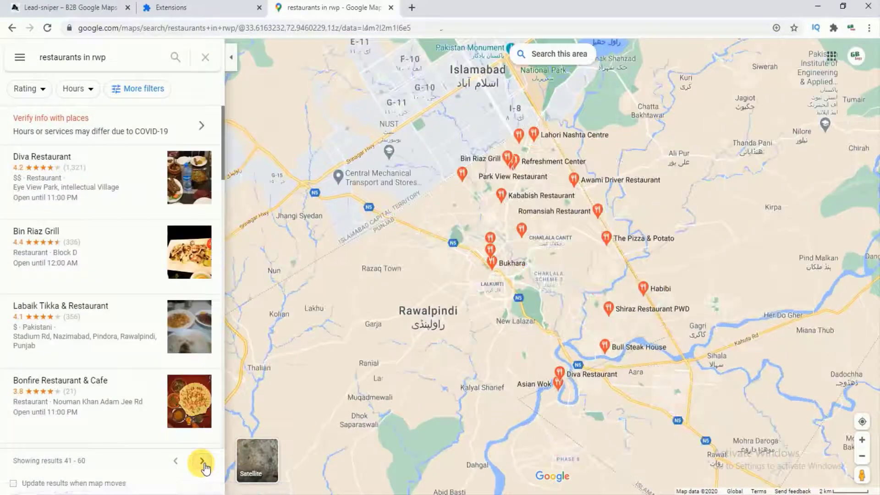
pyautogui.click(202, 462)
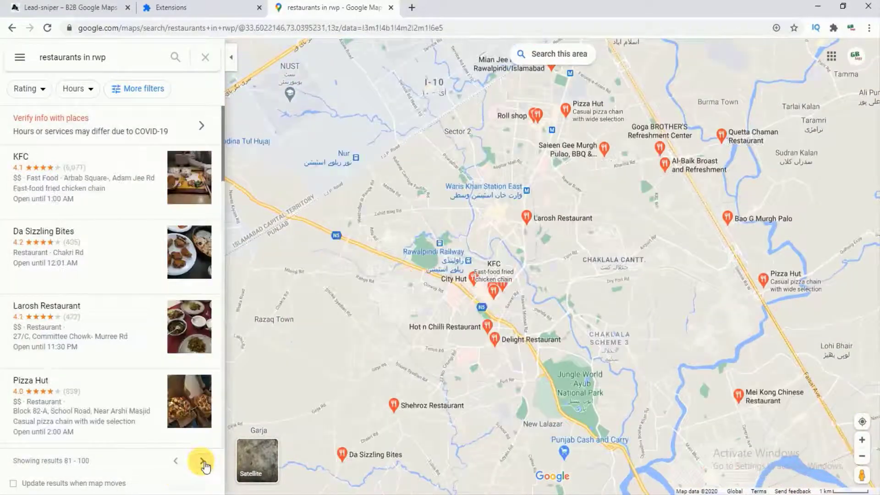
pyautogui.click(202, 462)
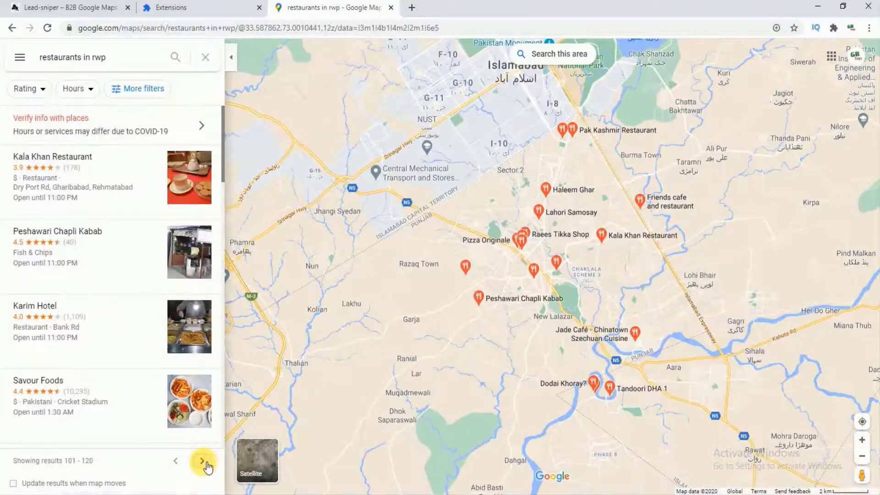
pyautogui.click(203, 462)
pyautogui.click(202, 462)
pyautogui.click(203, 462)
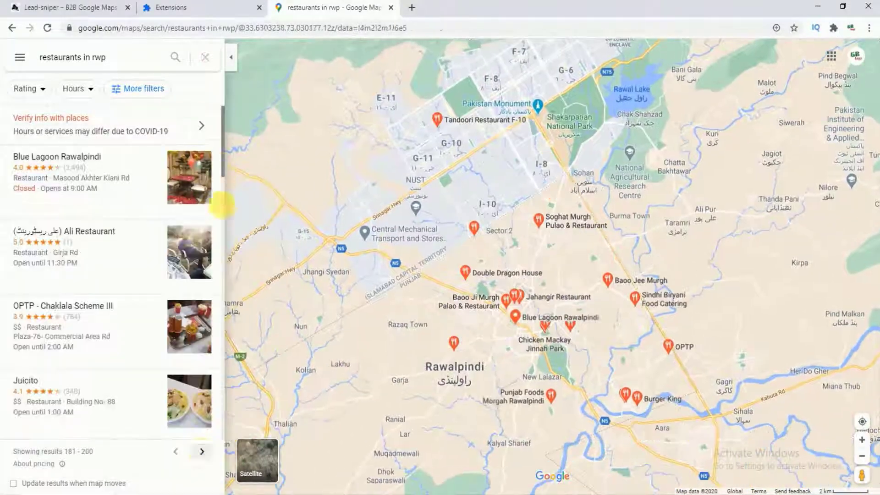
pyautogui.click(202, 461)
pyautogui.click(203, 461)
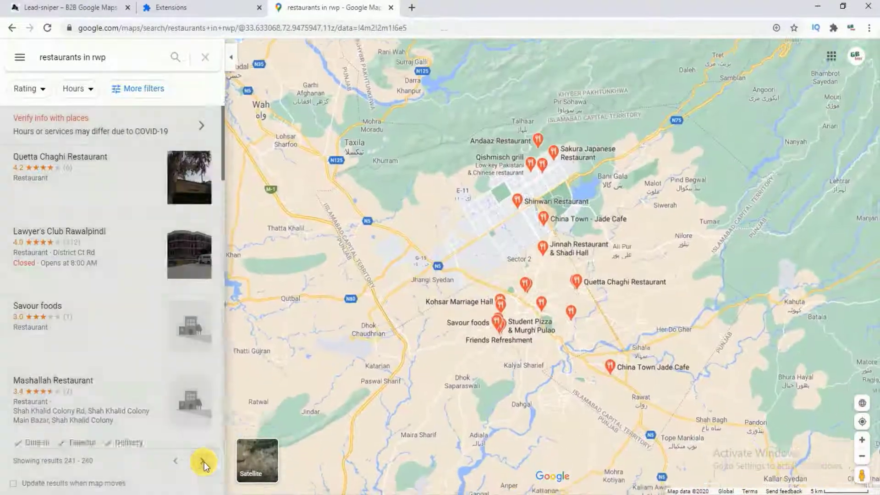
pyautogui.click(203, 462)
pyautogui.click(203, 462)
pyautogui.click(203, 462)
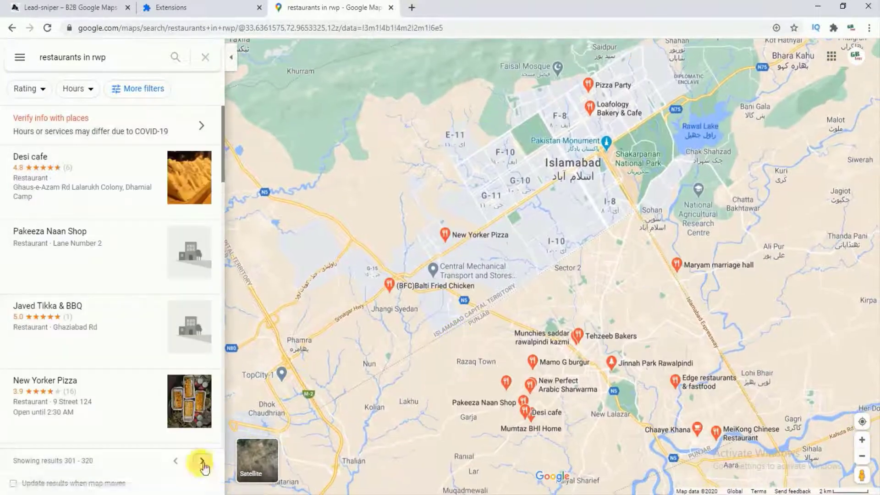
pyautogui.click(203, 462)
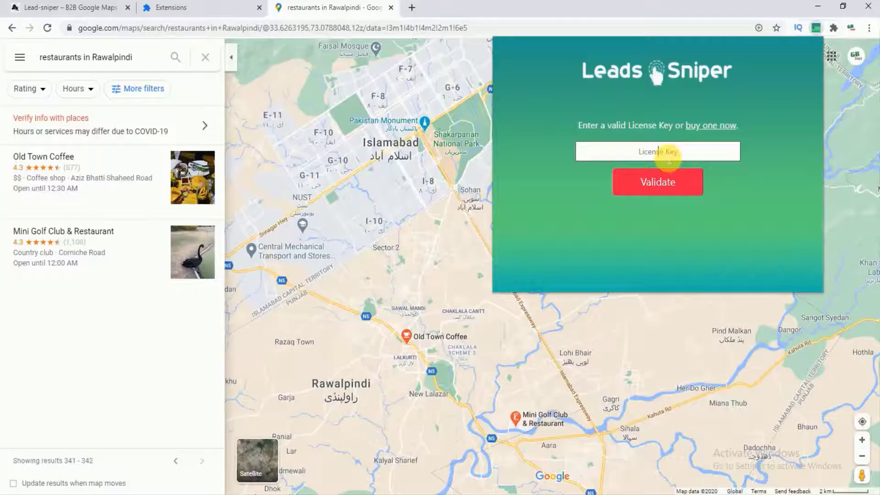
# Step: Paste the licence key into the Leads Sniper License Key field
pyautogui.hotkey('ctrl', 'v')
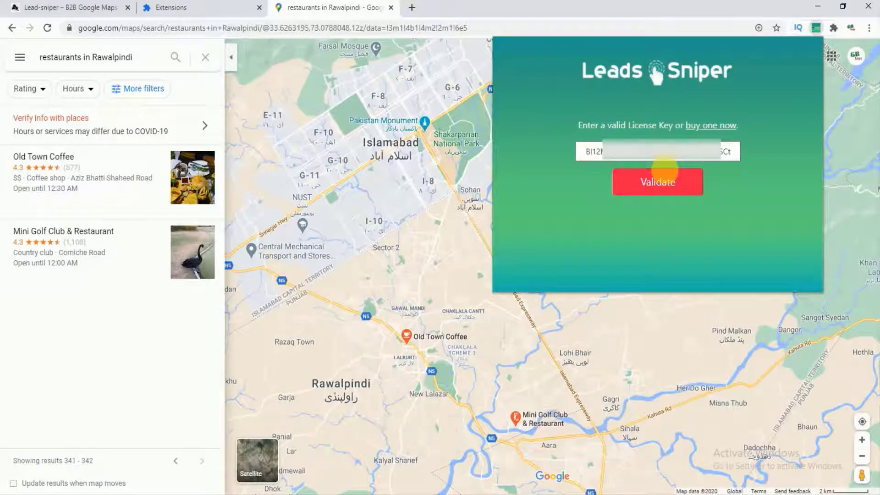
# Step: Validate the licence key so the popup lists 1128 total leads
pyautogui.click(664, 177)
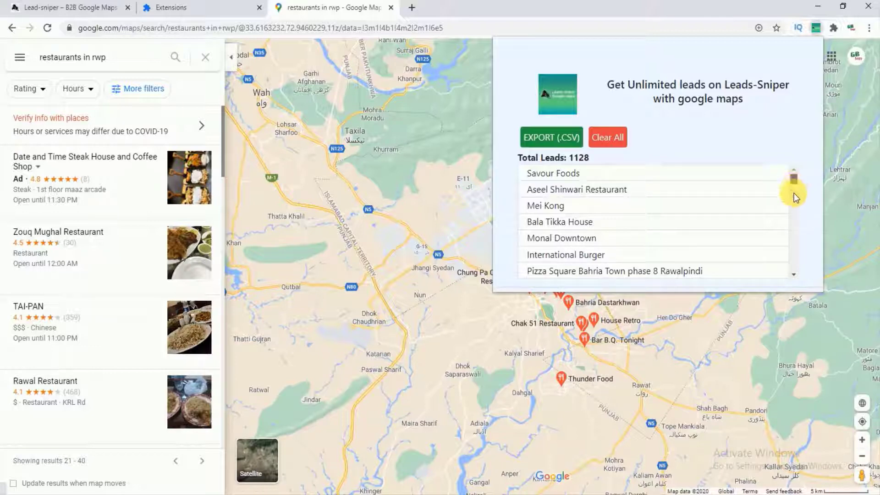
# Step: Export the 1128 leads, download googlemaps_leads CSV, and open it in Excel
pyautogui.moveTo(794, 193); pyautogui.dragTo(793, 251)
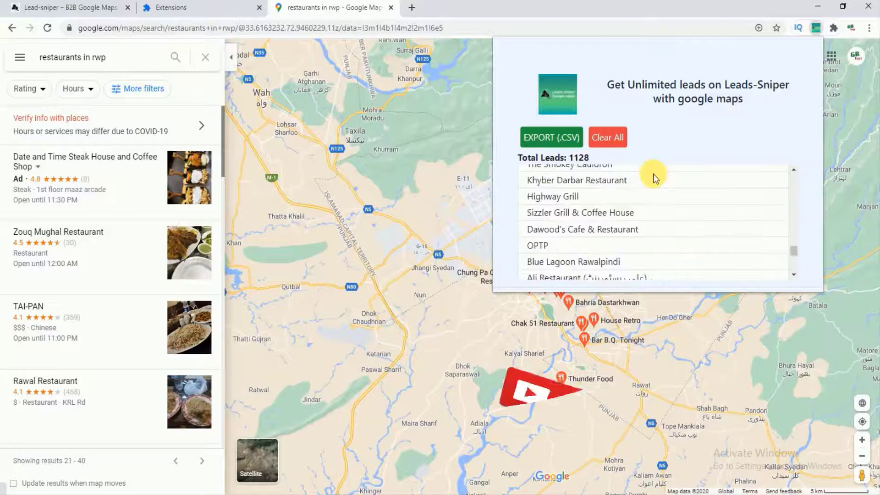
pyautogui.click(551, 140)
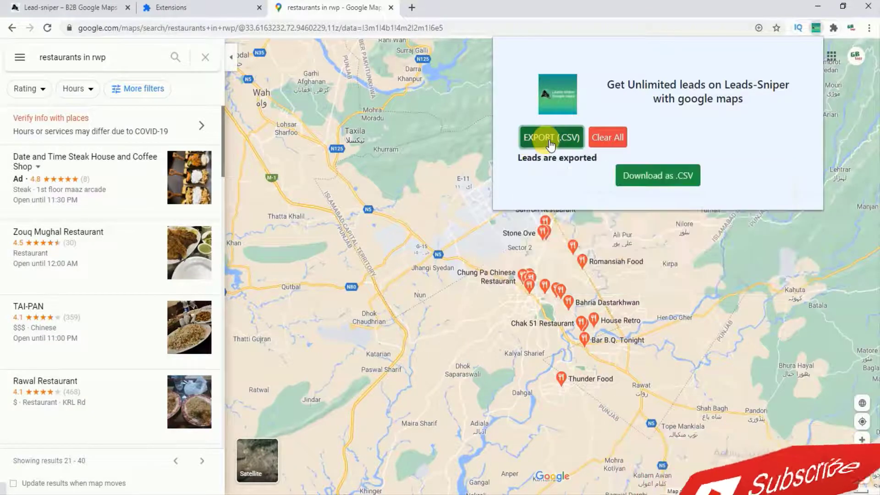
pyautogui.click(640, 179)
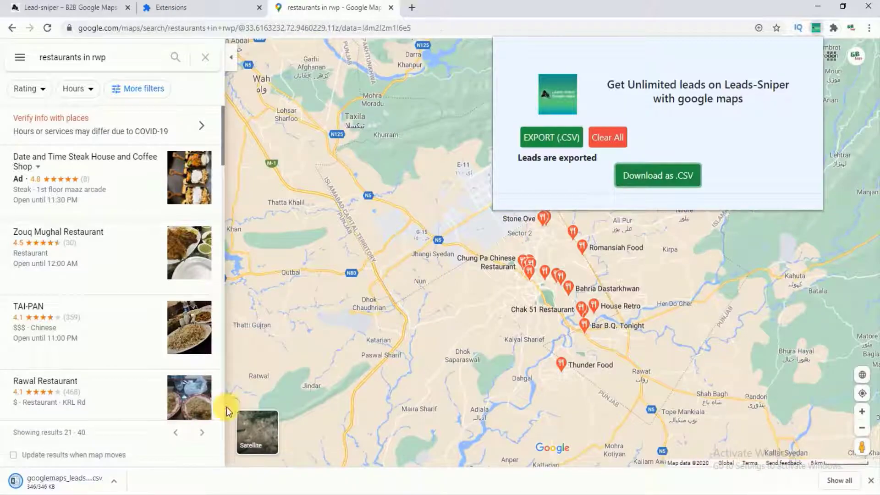
pyautogui.click(69, 481)
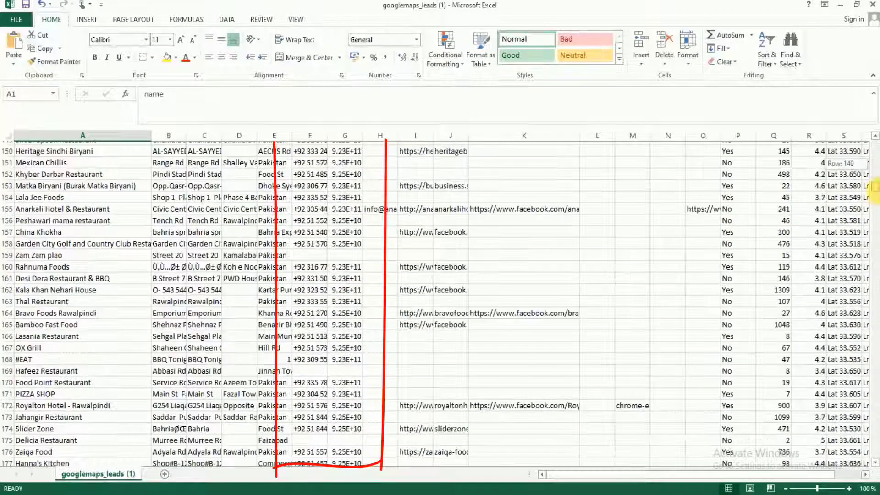
# Step: Scroll the googlemaps_leads sheet down to row 1129, then back up to the top
pyautogui.moveTo(874, 220); pyautogui.dragTo(874, 456)
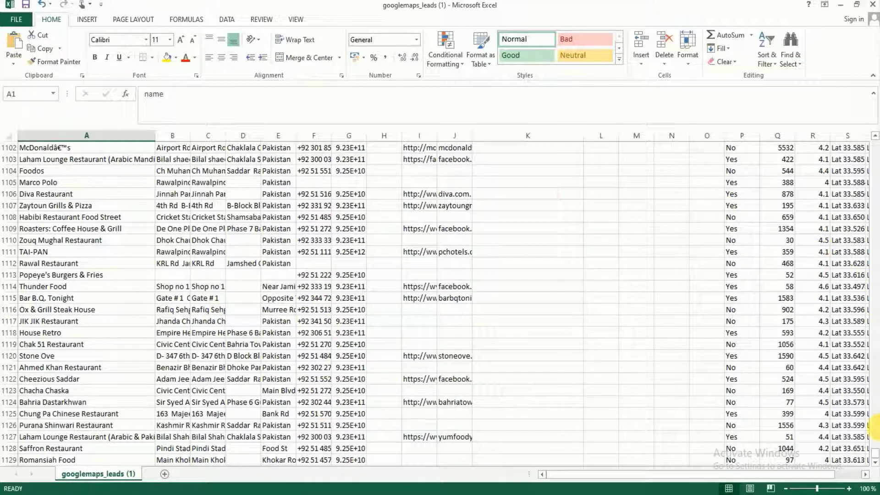
pyautogui.moveTo(876, 458); pyautogui.dragTo(876, 219)
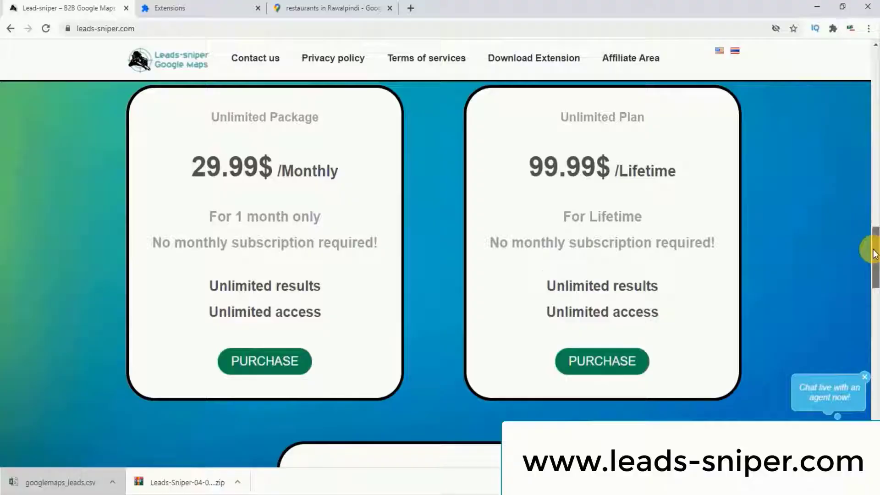
pyautogui.scroll(1, 875, 251)
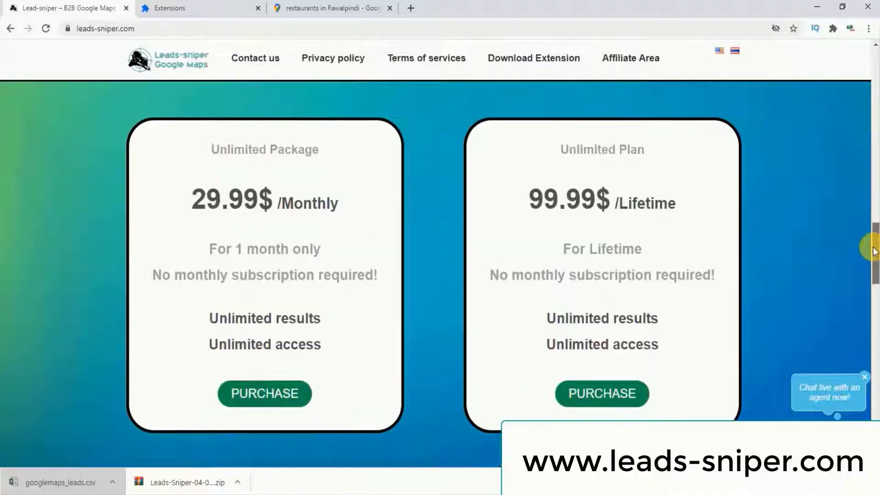